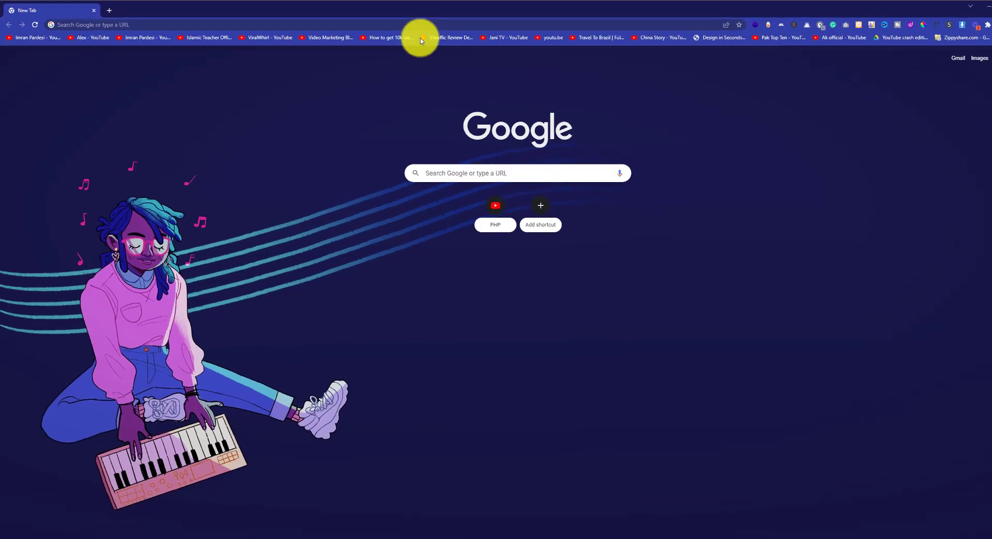
Step: Load the site's domain /wp-admin login page in Chrome, correcting the address typo
click(368, 23)
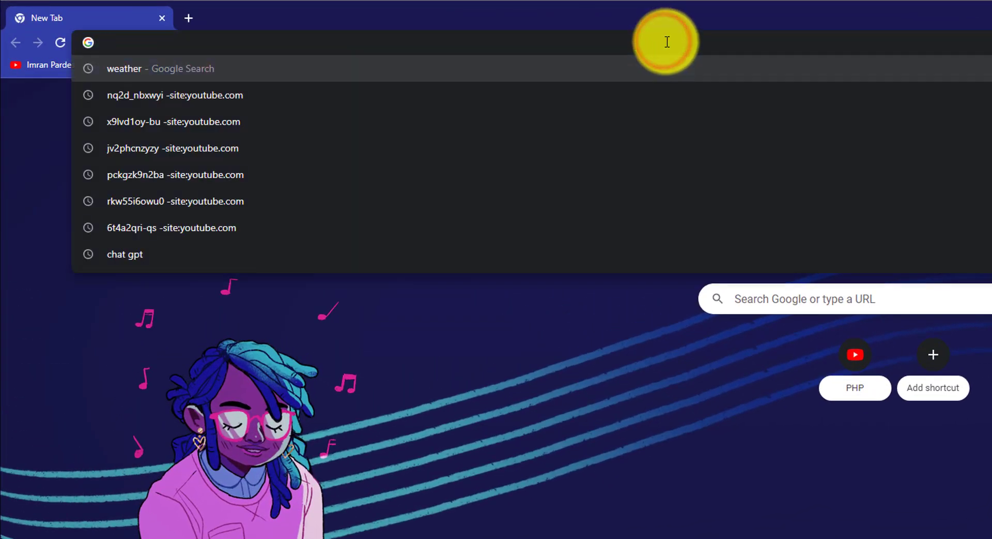
text(athar)
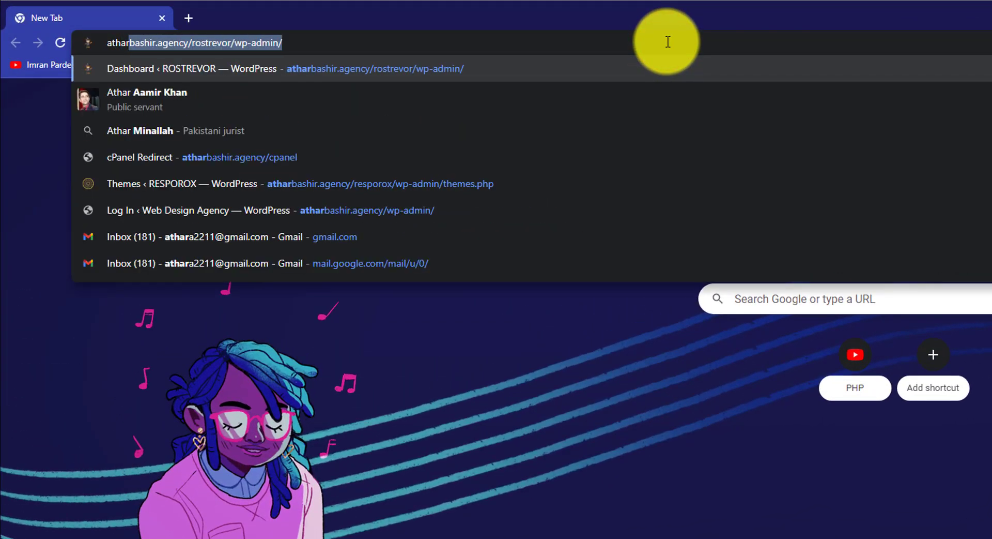
text(bashir.a)
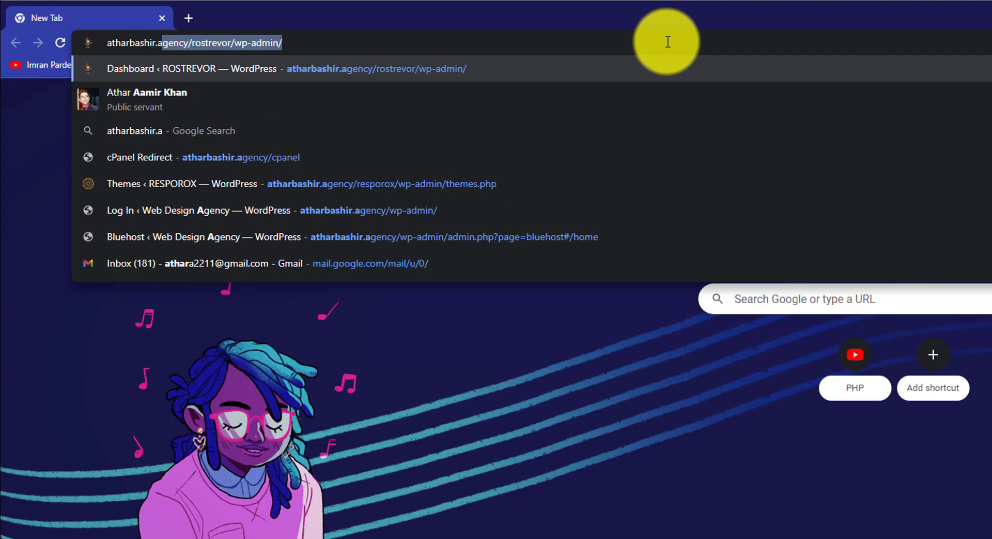
text(gency)
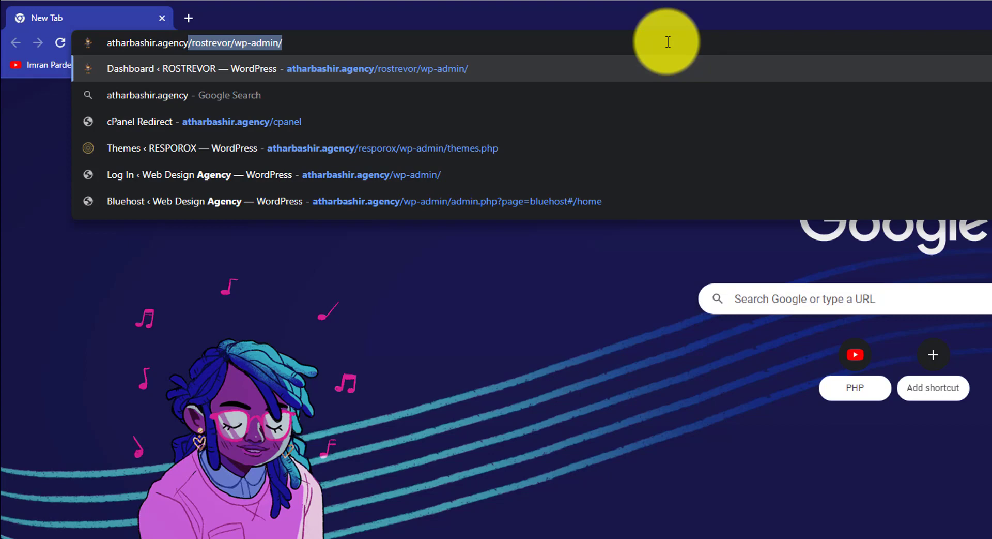
text(/wp)
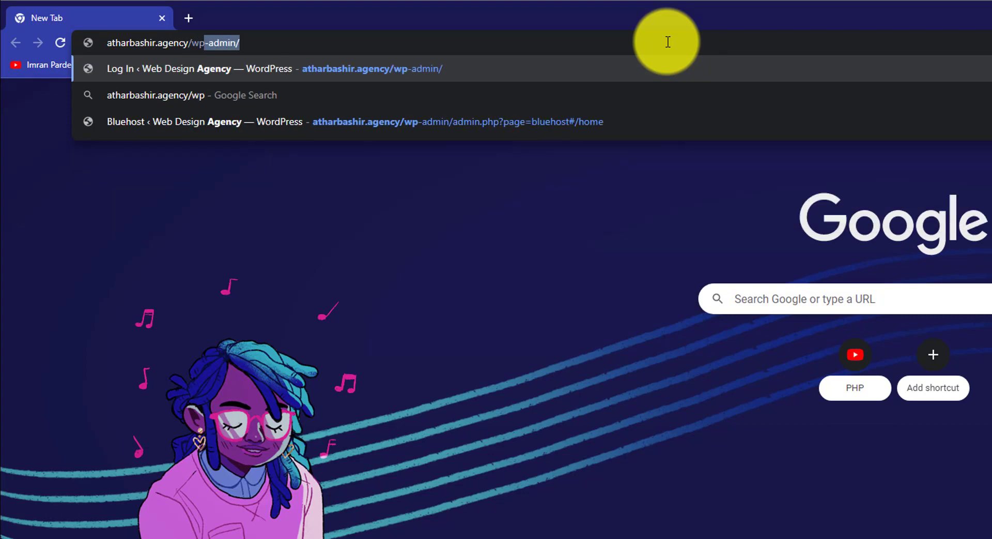
text(-admin)
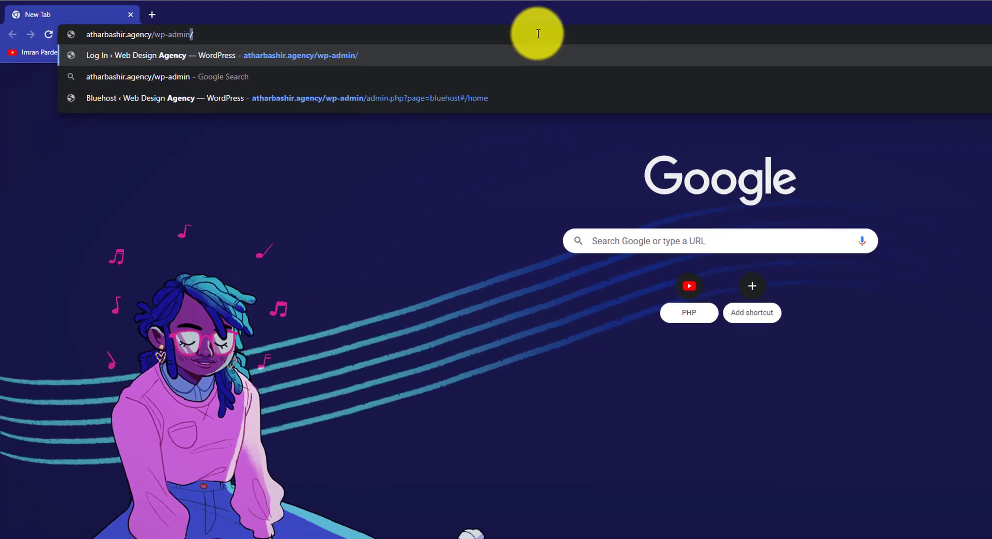
key(Return)
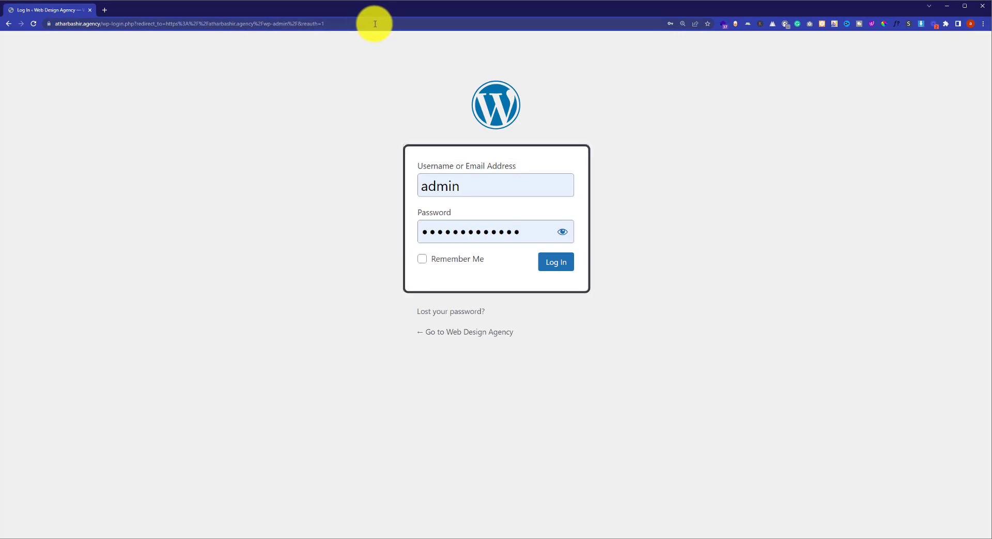
Step: Log in to WordPress and go to Bluehost > Home, scrolling down to the site setup checklist
click(567, 264)
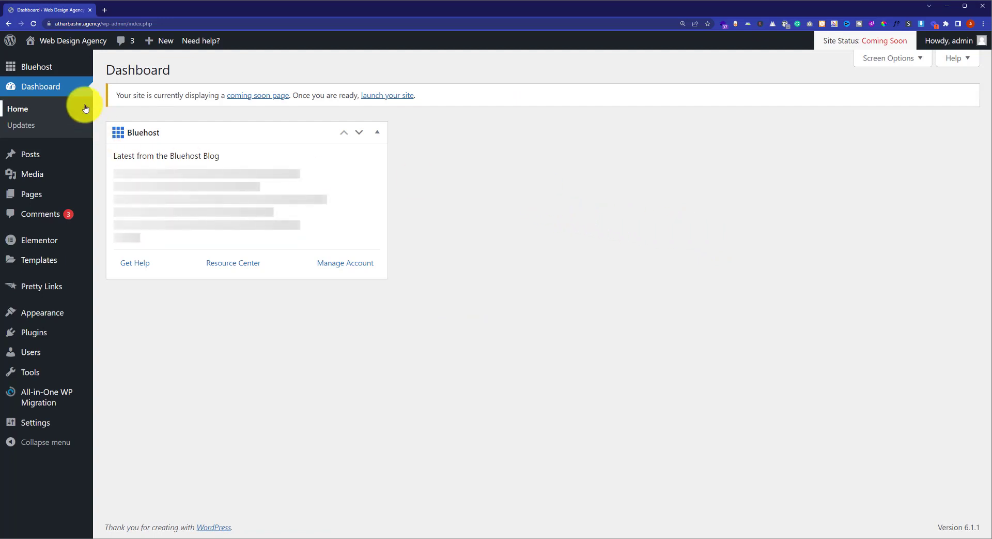
mouse_move(40, 66)
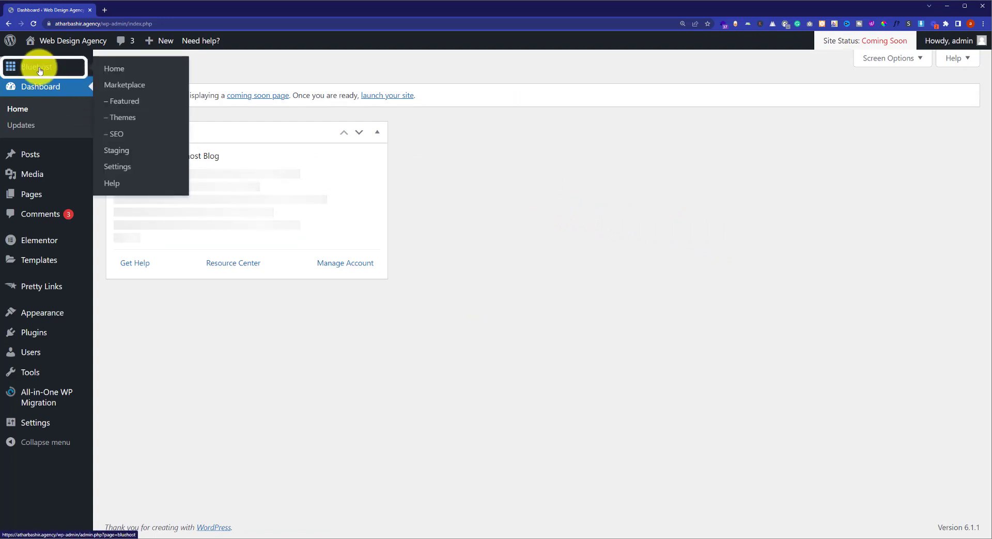
click(116, 73)
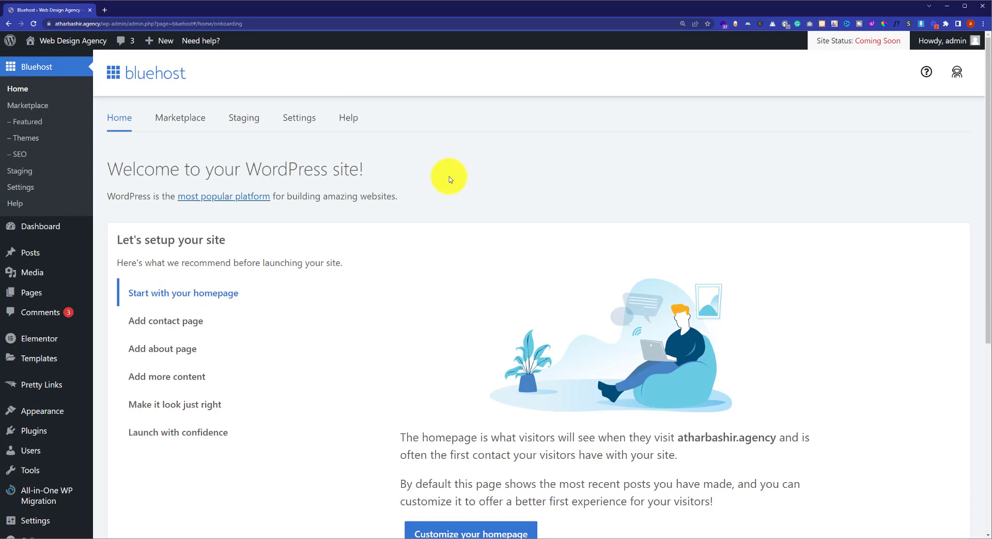
scroll(362, 282, down, 2)
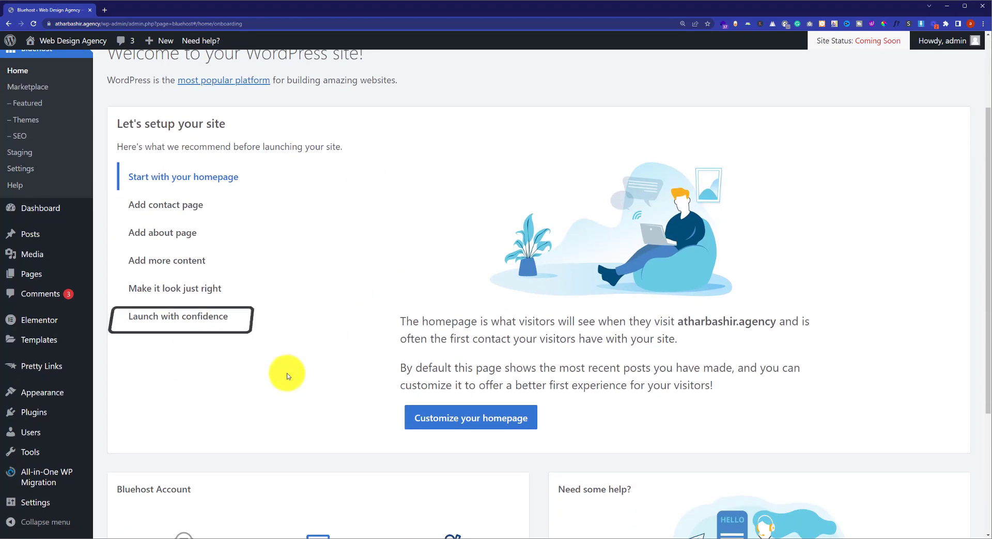
Step: Take the site live via the checklist's 'Launch with confidence' step and 'Launch your site'
click(178, 322)
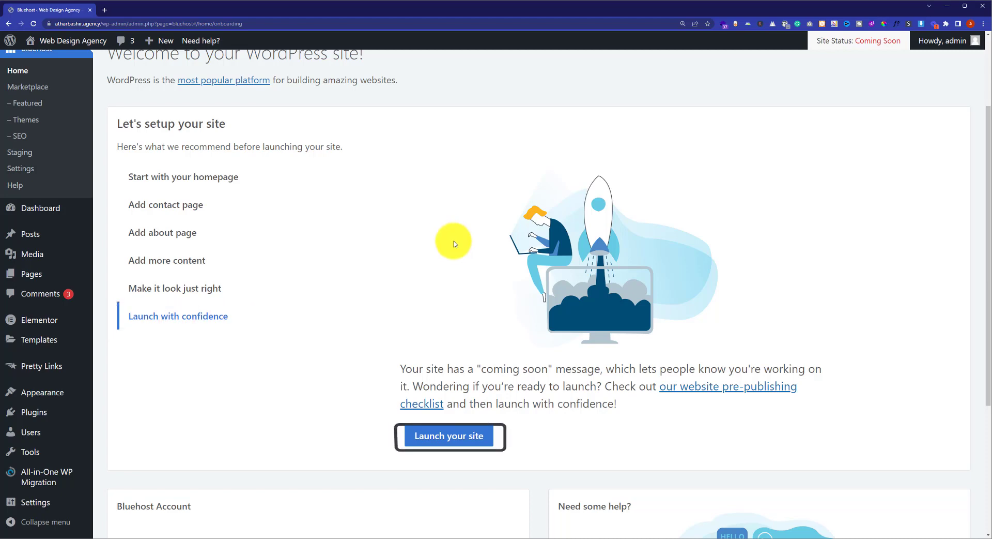
click(465, 442)
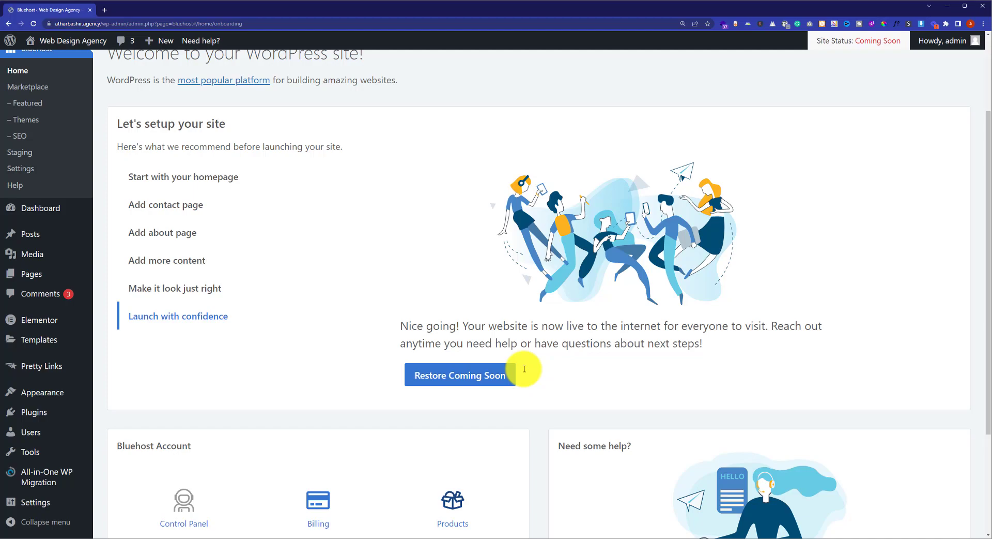
mouse_move(60, 41)
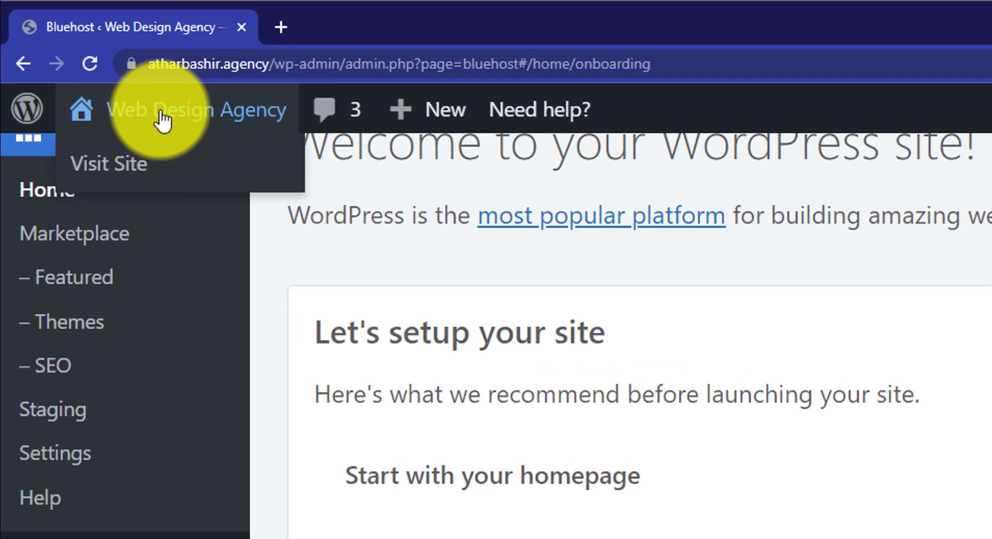
Step: Preview the public site in a new tab, then choose Restore Coming Soon on the Bluehost home page
click(134, 163)
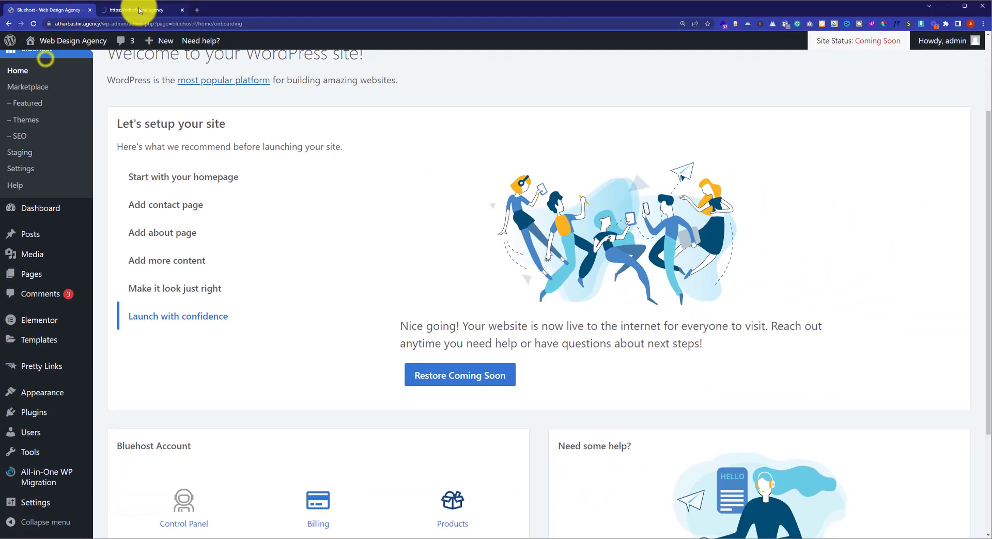
click(315, 27)
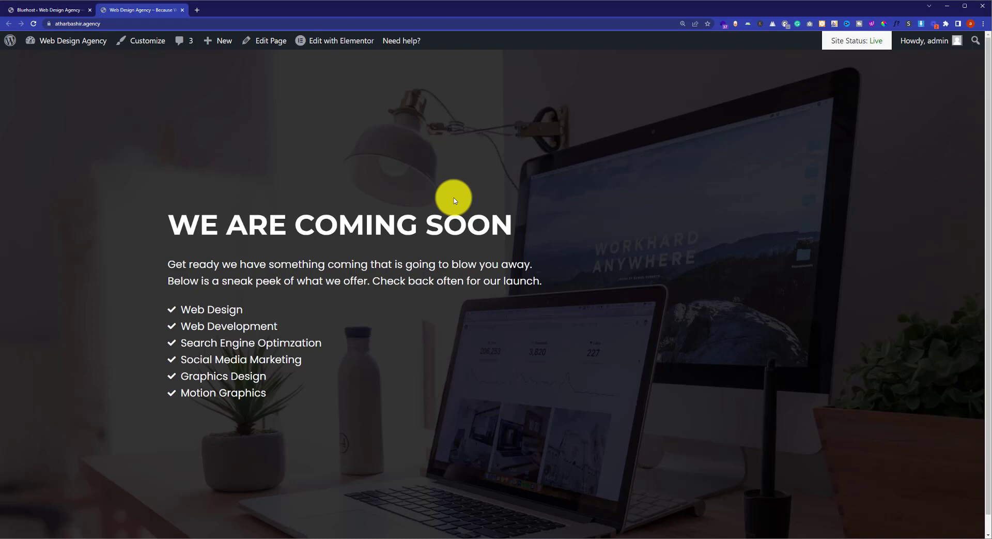
click(66, 15)
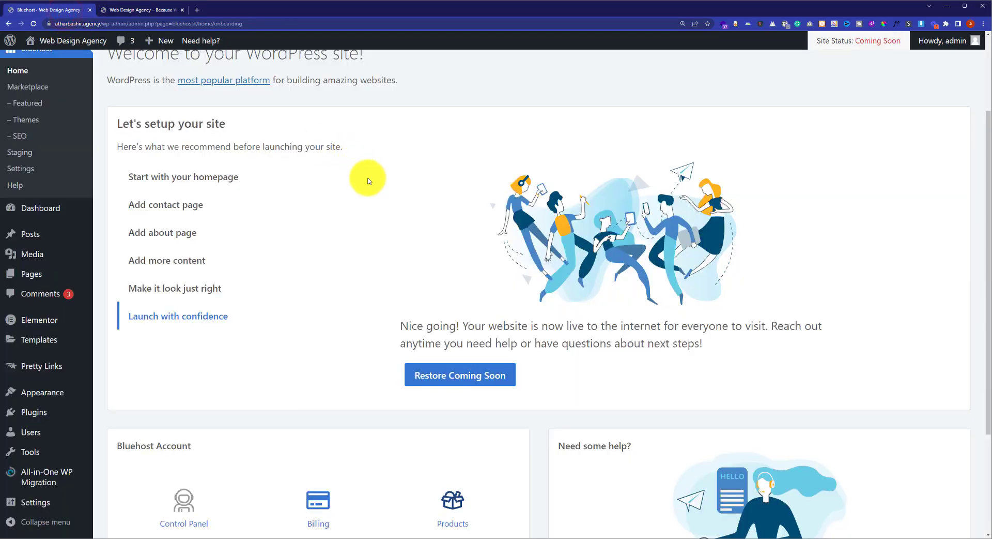
click(489, 377)
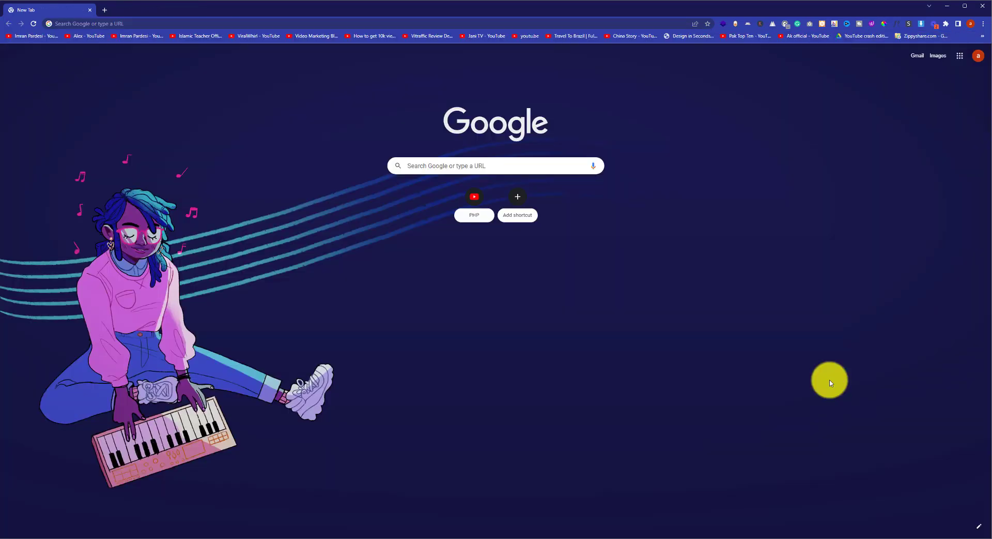
Step: Go to bluehost.com and open the hosting account Login page
click(761, 51)
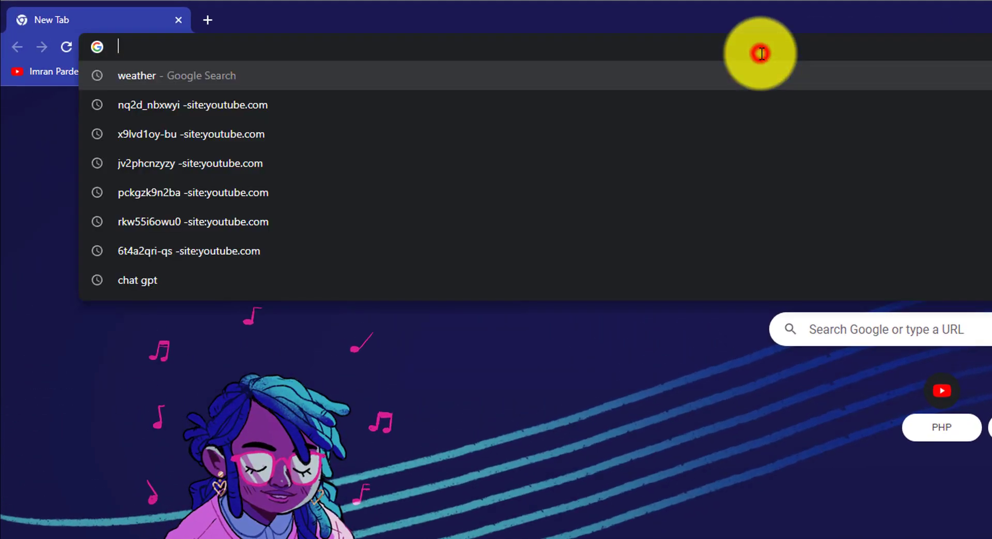
text(blue)
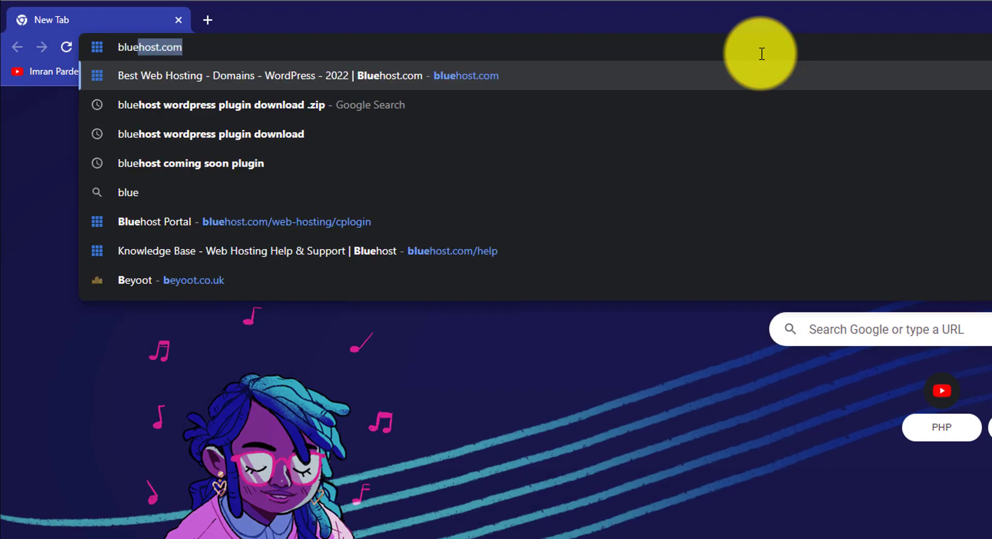
key(Return)
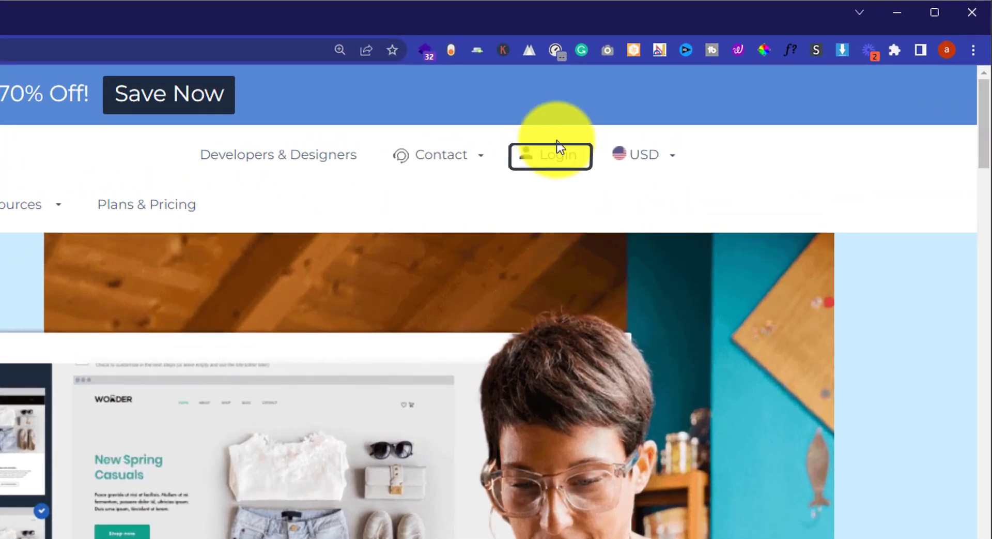
click(786, 74)
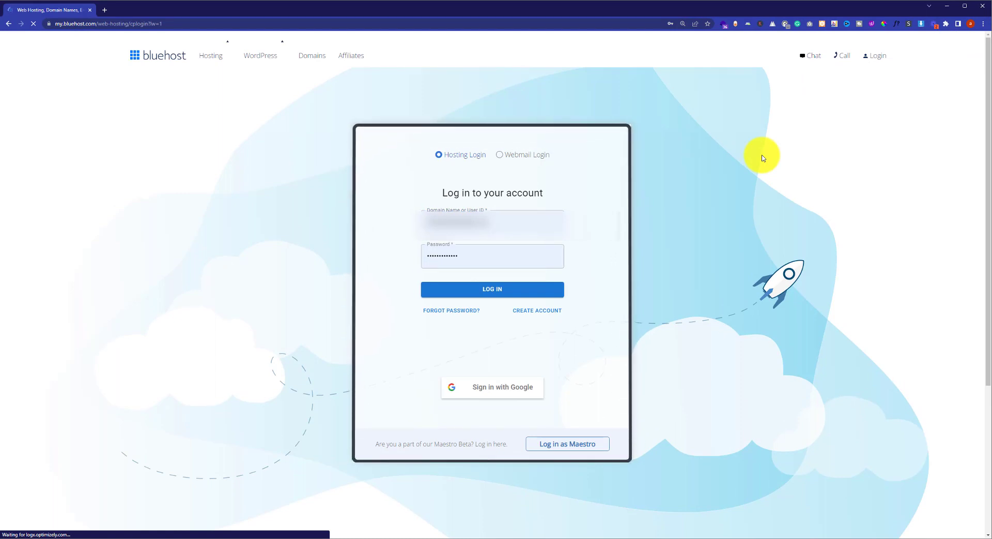
Step: Log in to the Bluehost portal and open My Sites
click(527, 289)
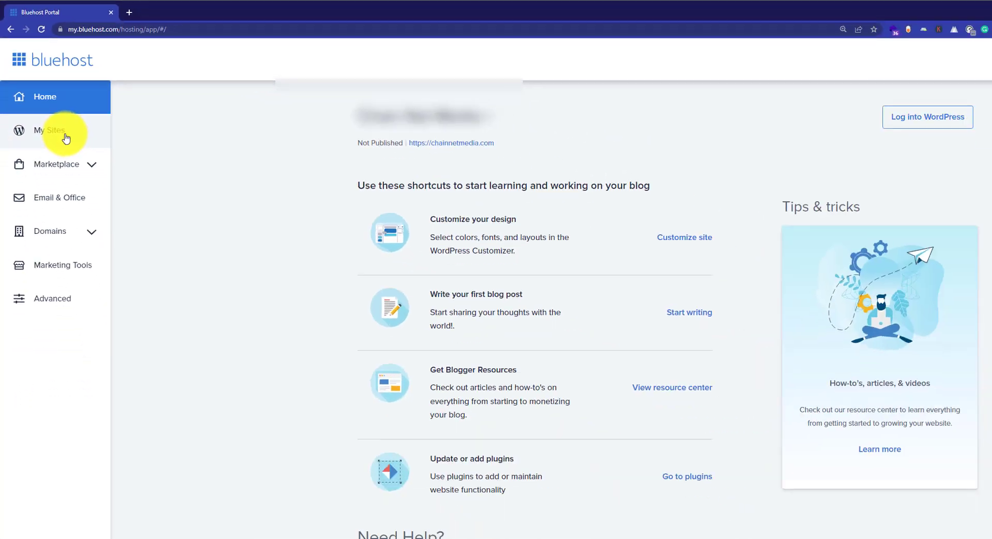
click(65, 138)
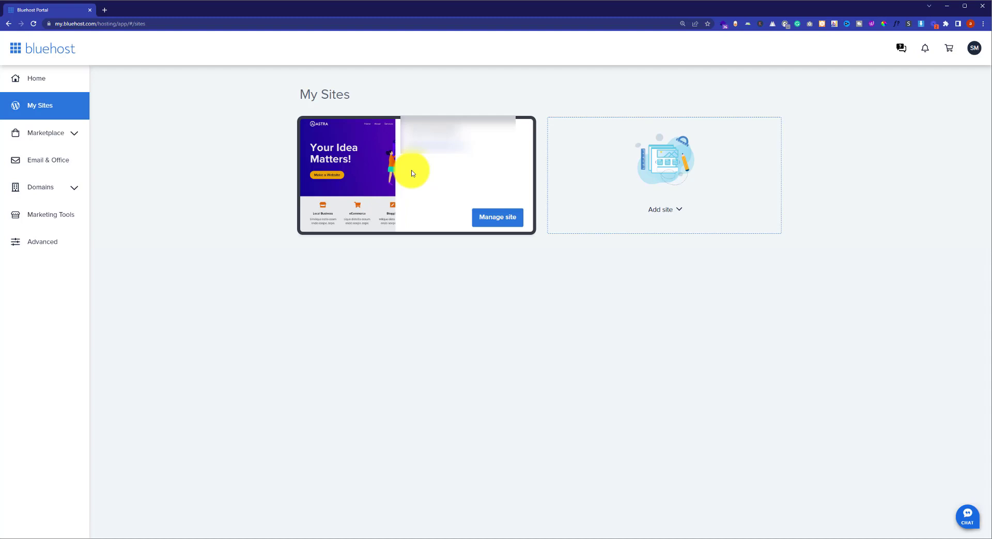
Step: Under Manage site > Settings, confirm the Coming Soon Page toggle is OFF
click(499, 218)
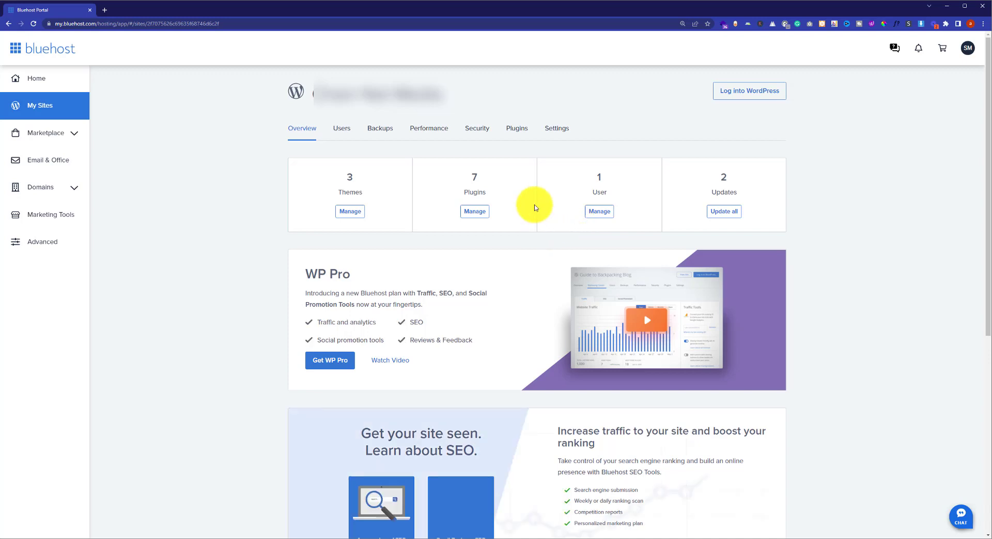
click(557, 129)
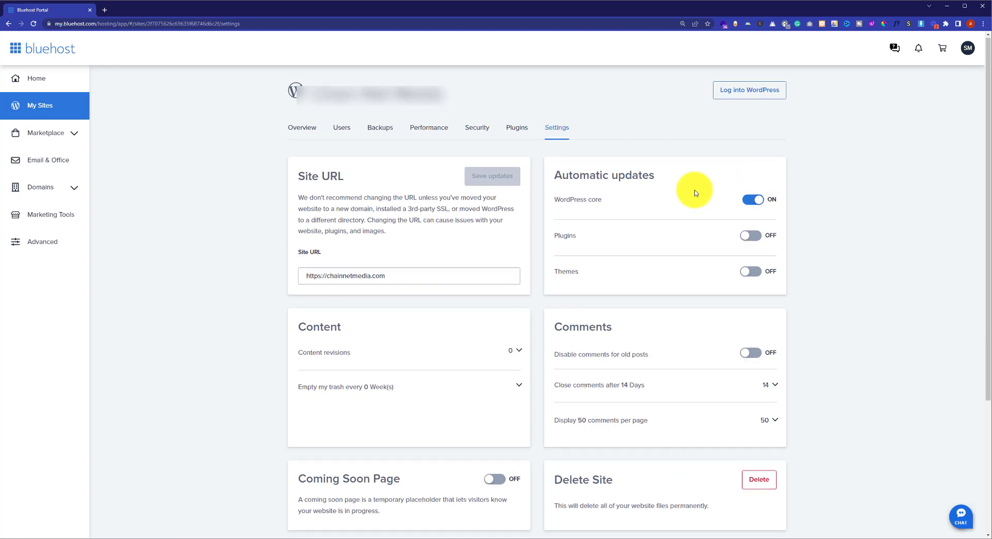
scroll(695, 193, down, 4)
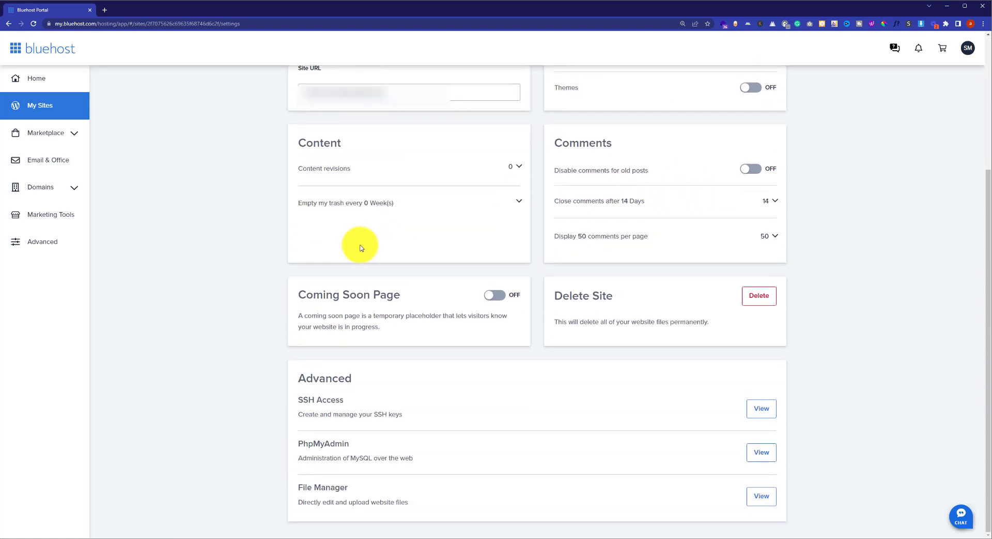
drag(300, 294, 383, 296)
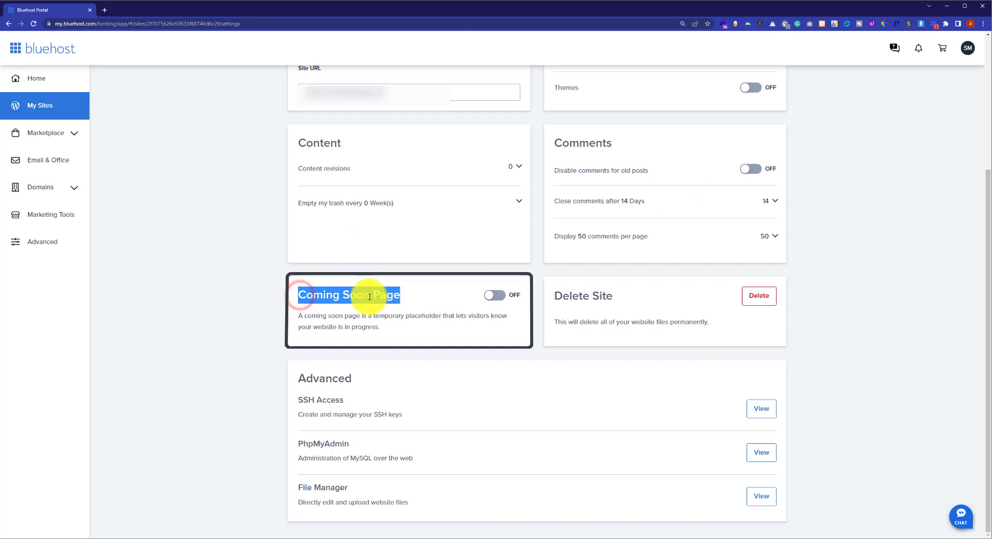
click(393, 297)
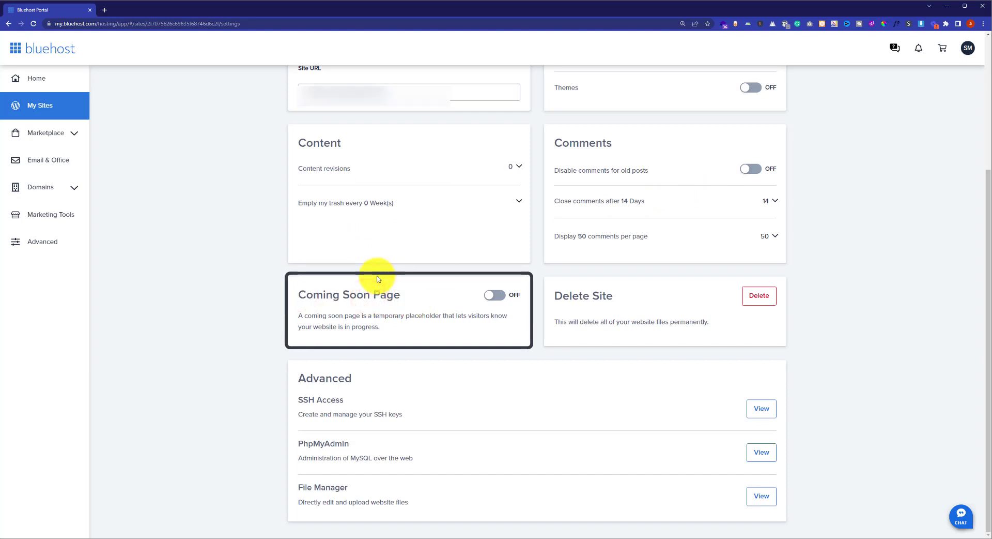